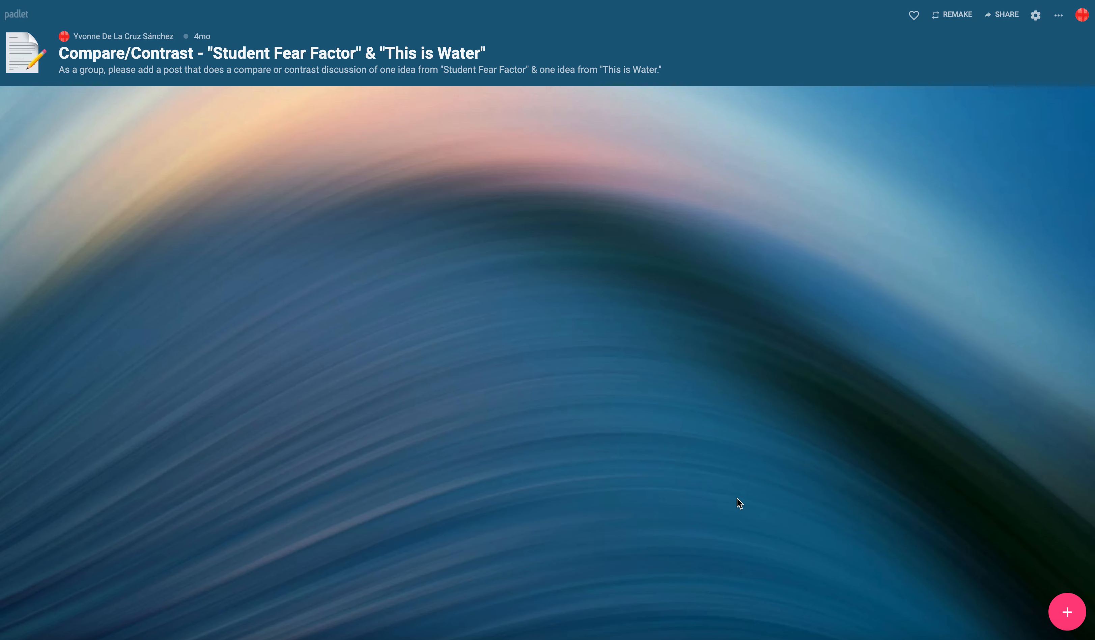
- Start a new post on the board and give it the subject "Self-Awareness"
{"action": "left_click", "coordinate": [1065, 612]}
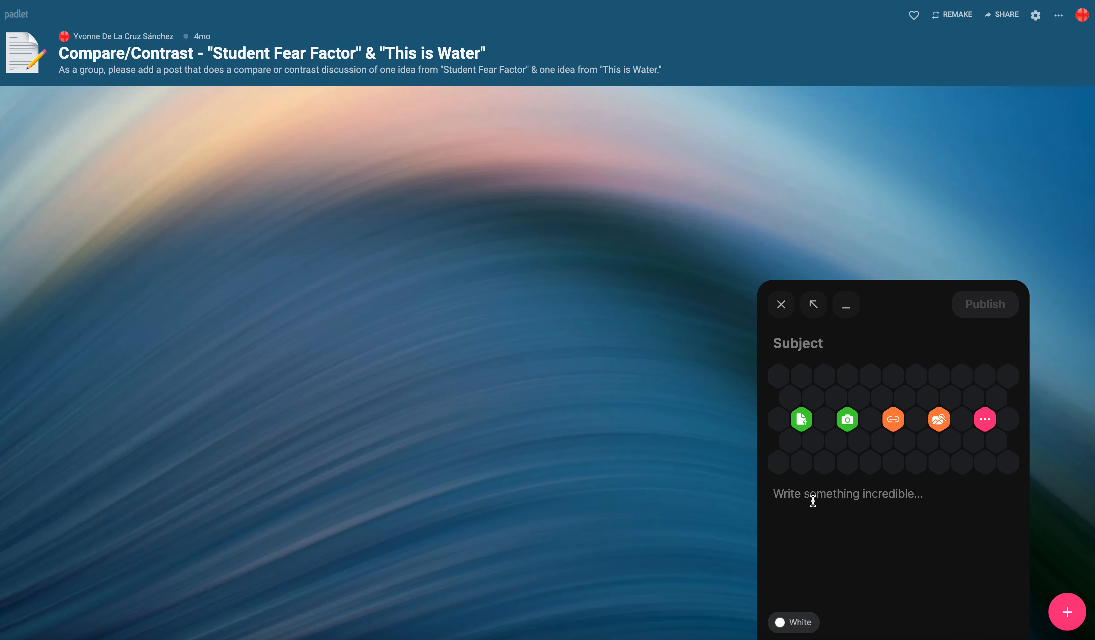
{"action": "type", "text": "Sel"}
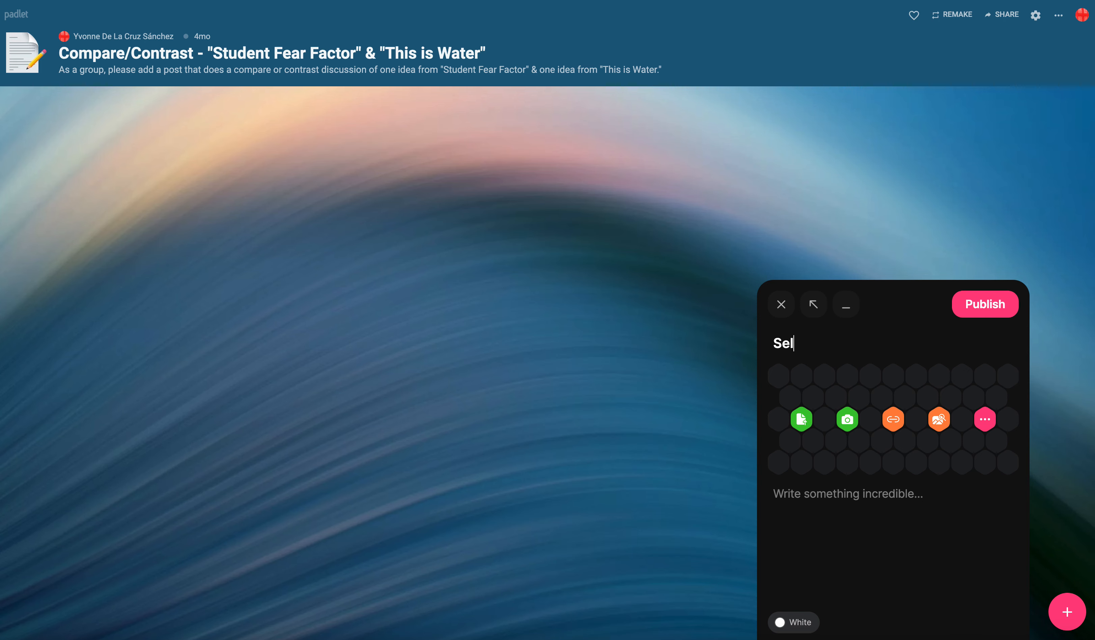
{"action": "type", "text": "f-Awareness"}
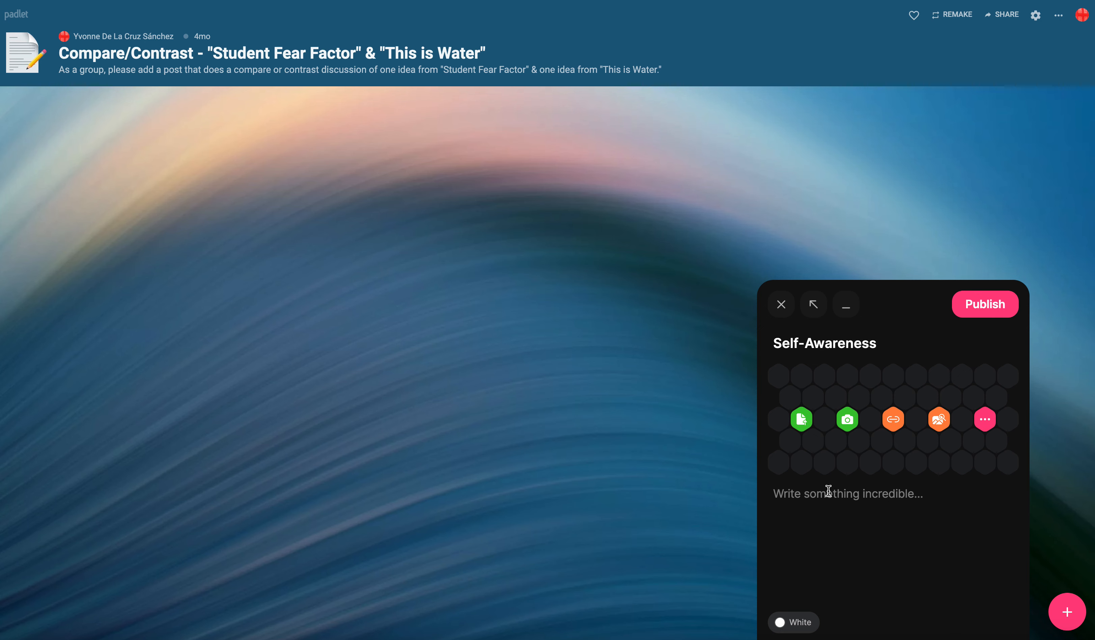
- Paste the Wallace quote into the body of the post
{"action": "left_click", "coordinate": [830, 496]}
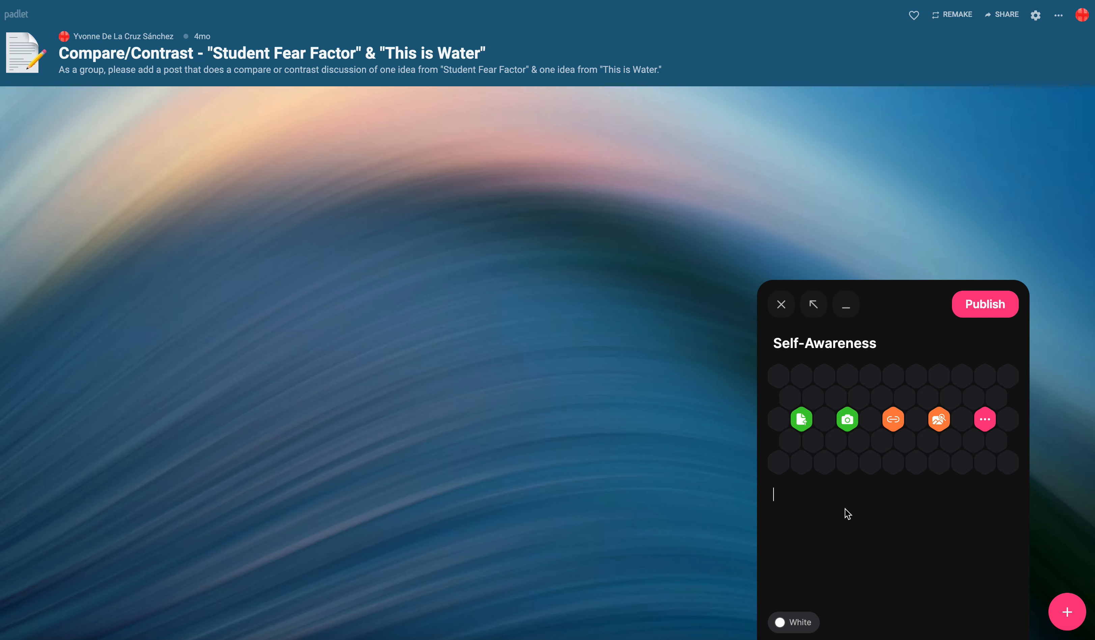
{"action": "type", "text": "\"It is a matter of choosing to do the work of somehow altering or getting free of my natural, hard-wired default setting which is to be deeply and literally self-centered and to see and interpret everything through this lens of self\" (Wallace 2)."}
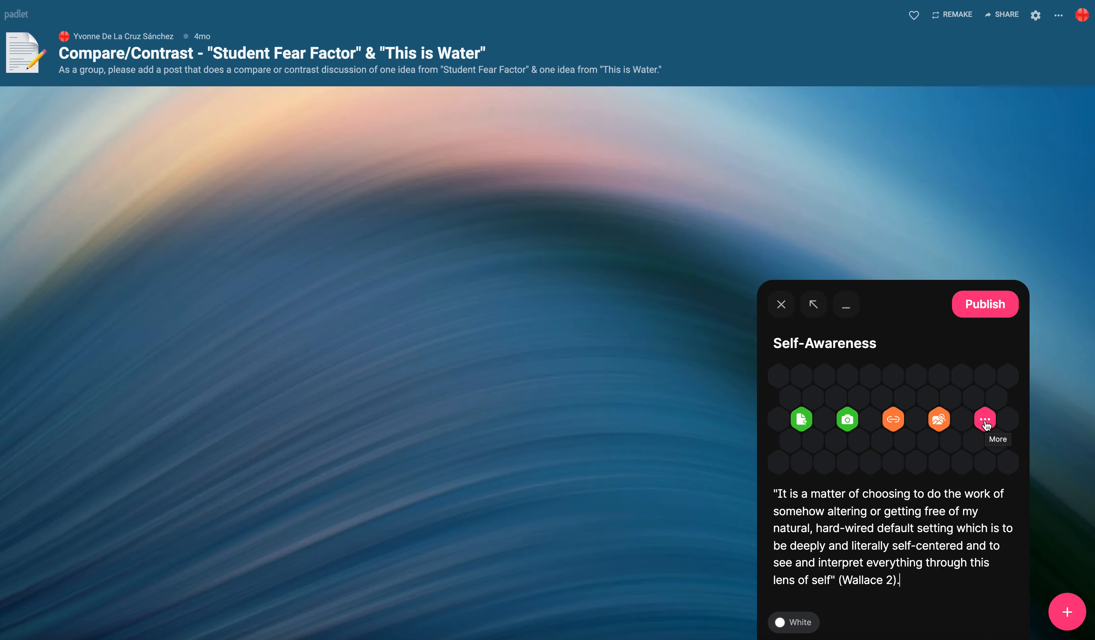
- Search images for "Water" and attach the blue water-drop image to the post
{"action": "left_click", "coordinate": [984, 420]}
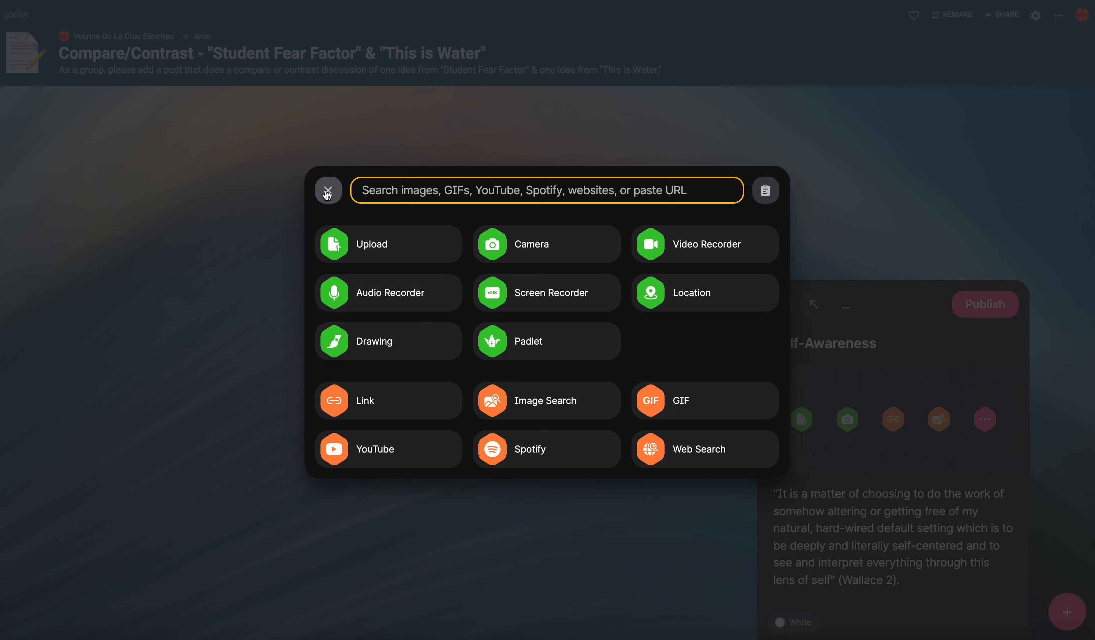
{"action": "left_click", "coordinate": [327, 192]}
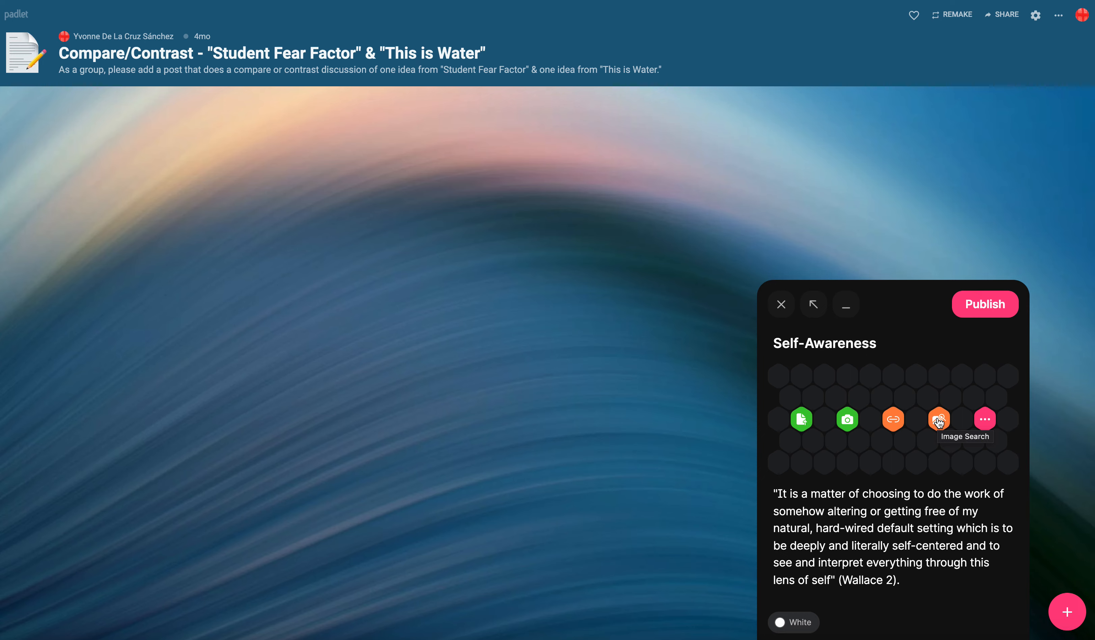
{"action": "left_click", "coordinate": [939, 421]}
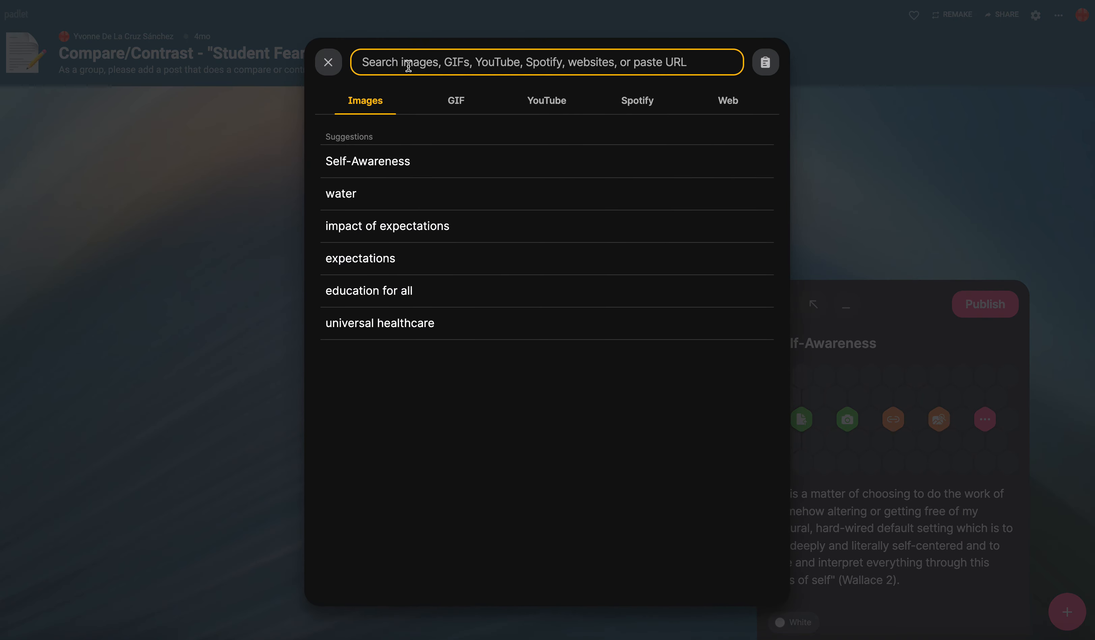
{"action": "type", "text": "Water"}
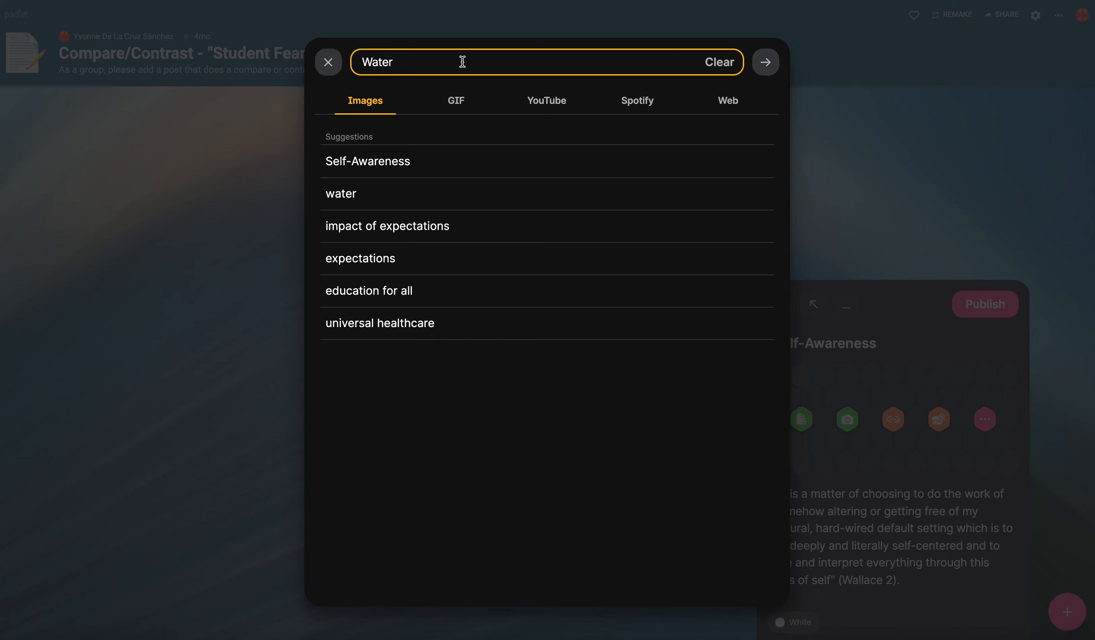
{"action": "key", "text": "Return"}
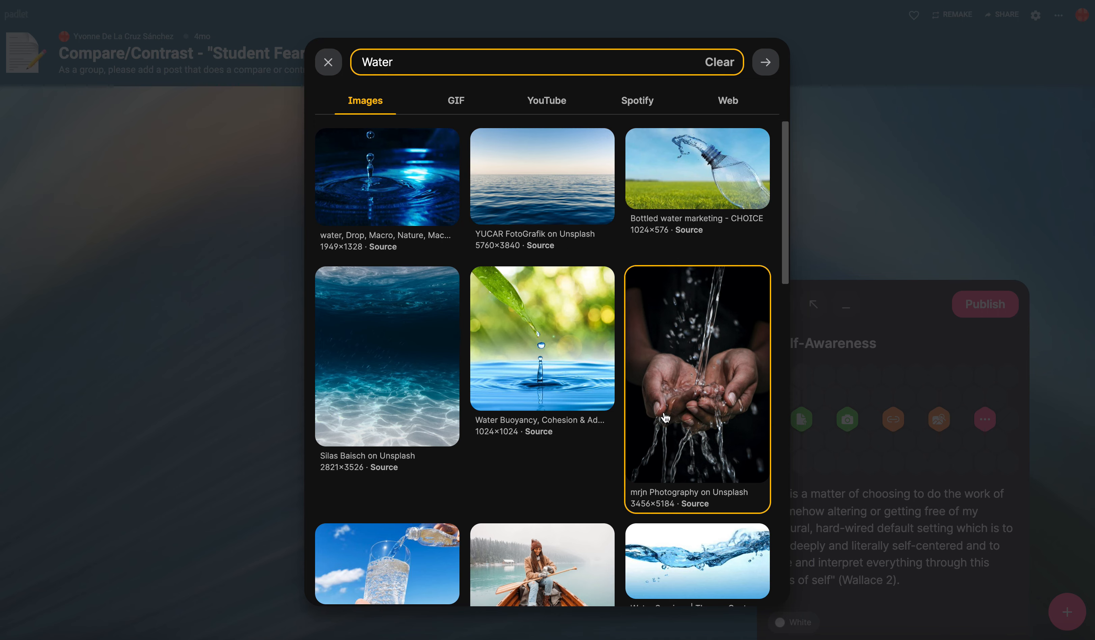
{"action": "scroll", "coordinate": [665, 417], "scroll_direction": "down", "scroll_amount": 15}
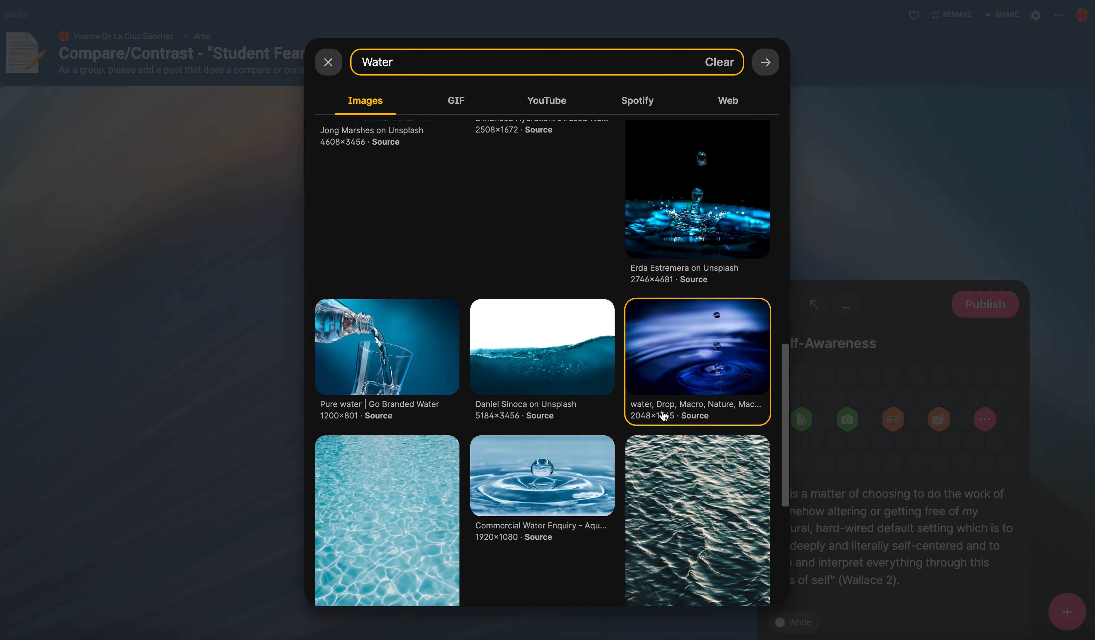
{"action": "scroll", "coordinate": [665, 417], "scroll_direction": "up", "scroll_amount": 15}
{"action": "left_click", "coordinate": [393, 191]}
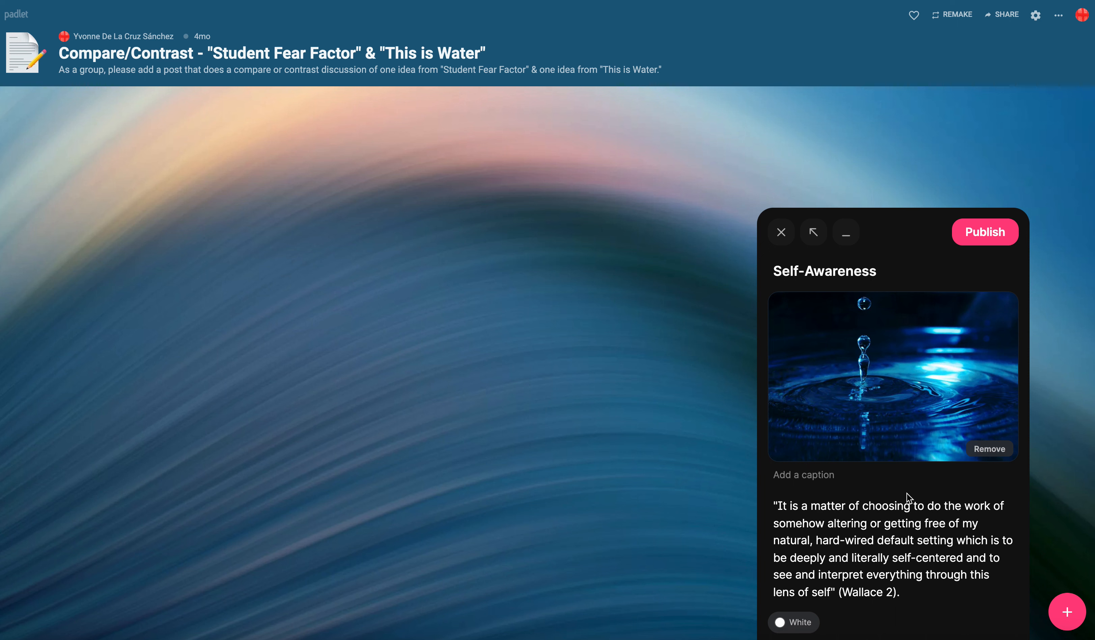
- Append an author byline in parentheses with the author's name to the end of the post subject
{"action": "left_click", "coordinate": [928, 279]}
{"action": "type", "text": "("}
{"action": "type", "text": "by Yv"}
{"action": "key", "text": "BackSpace"}
{"action": "key", "text": "BackSpace"}
{"action": "type", "text": "Imma G Wright"}
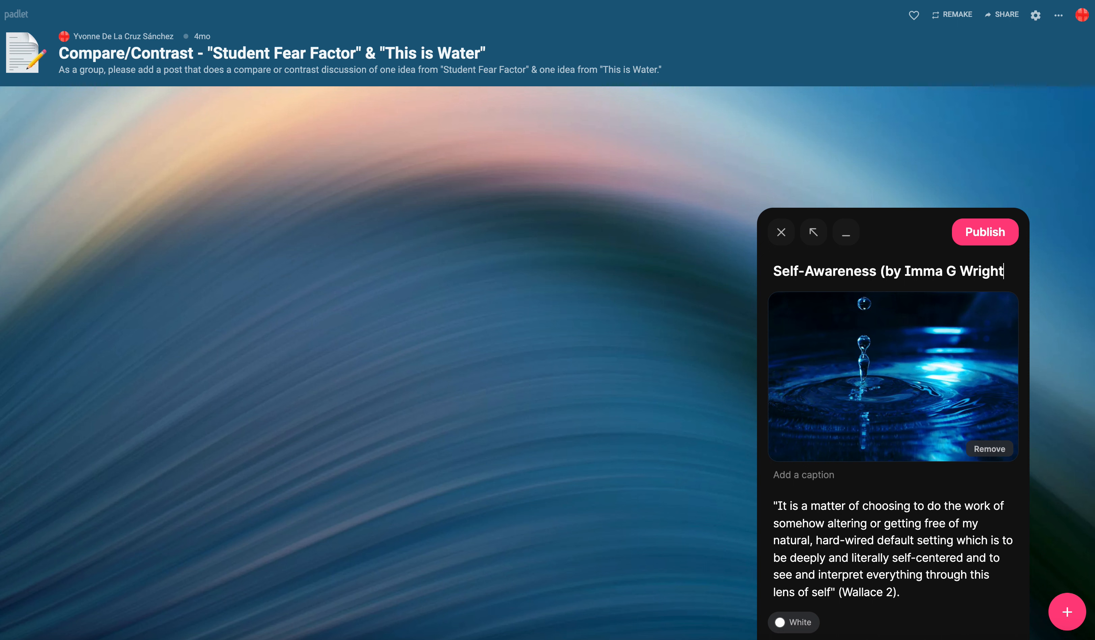
{"action": "type", "text": "er)"}
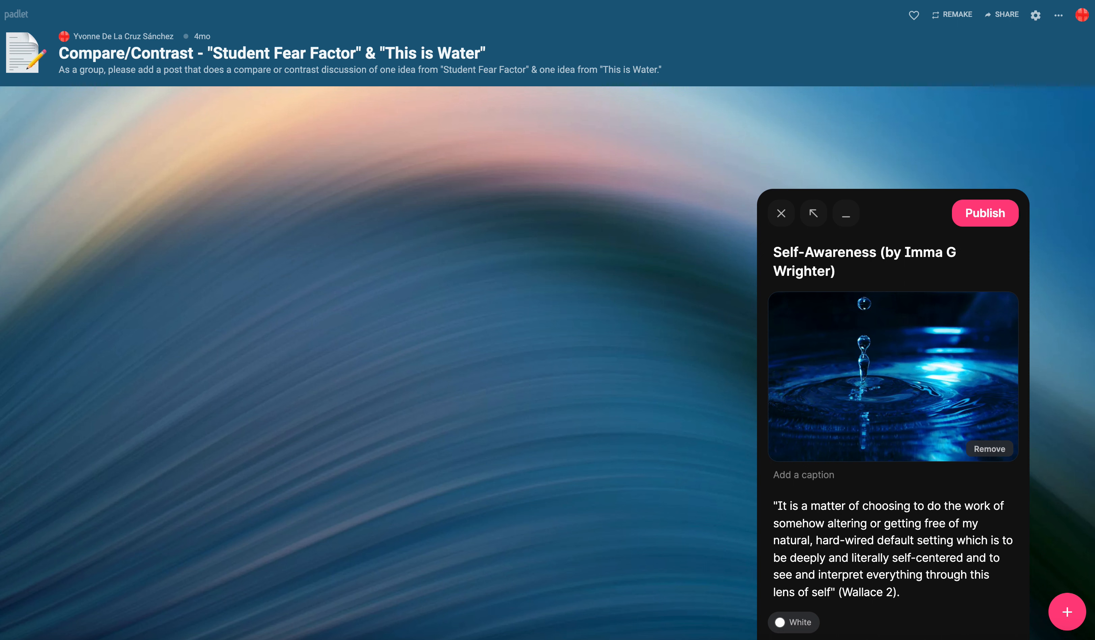
- Add a period after the middle initial and move the byline out of the subject into the image caption
{"action": "left_click", "coordinate": [951, 251]}
{"action": "type", "text": "."}
{"action": "left_click_drag", "start_coordinate": [863, 275], "coordinate": [880, 255]}
{"action": "key", "text": "ctrl+c"}
{"action": "key", "text": "BackSpace"}
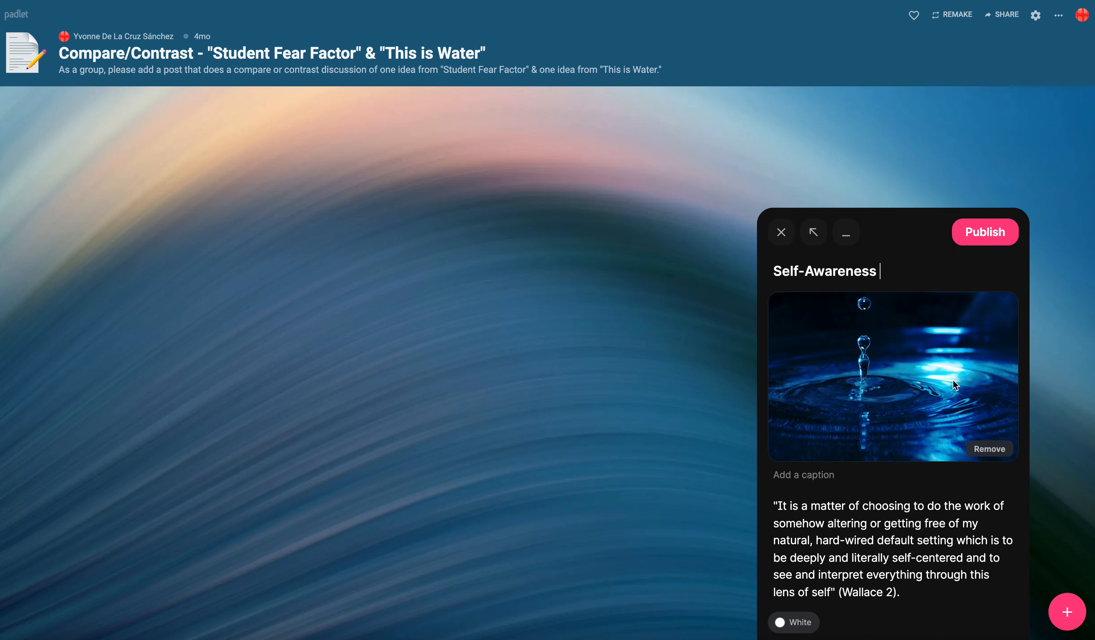
{"action": "left_click", "coordinate": [917, 596]}
{"action": "type", "text": "-"}
{"action": "key", "text": "ctrl+v"}
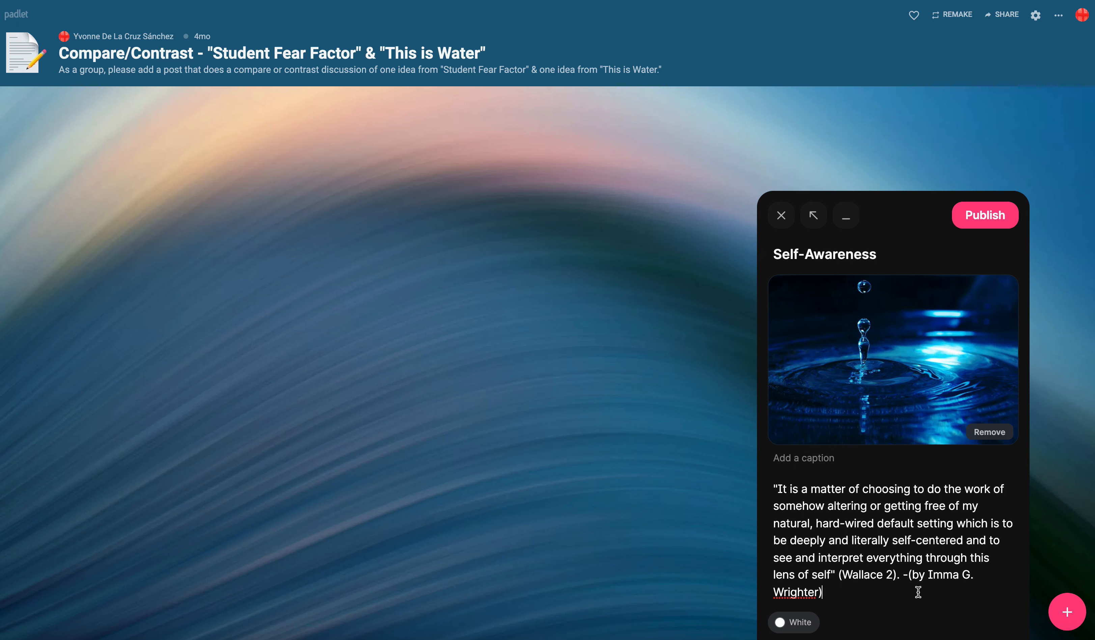
{"action": "left_click_drag", "start_coordinate": [880, 594], "coordinate": [899, 578]}
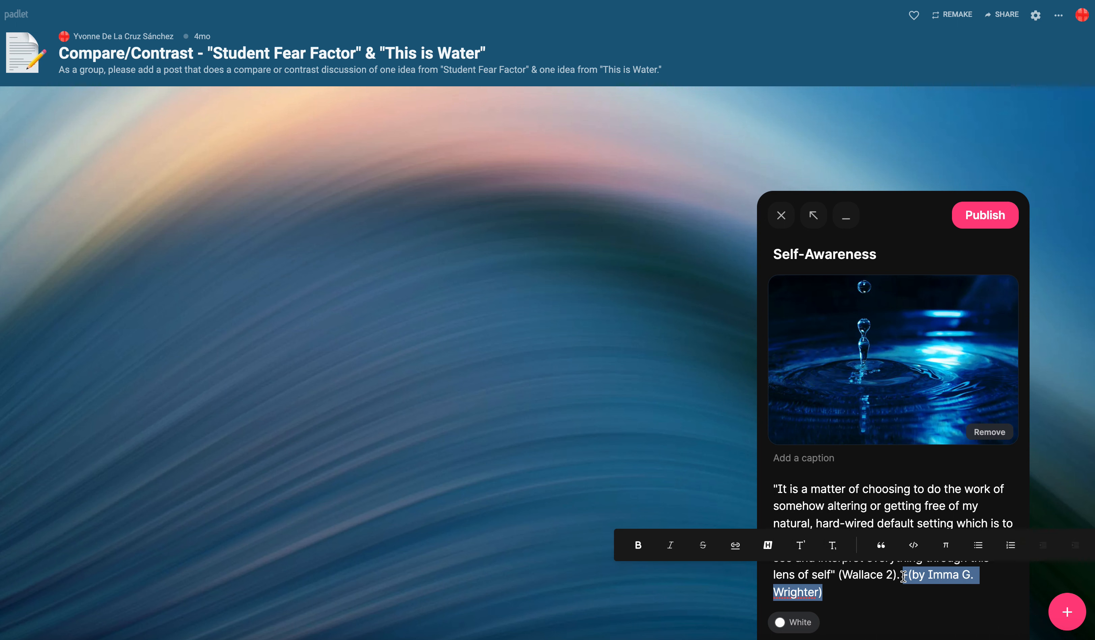
{"action": "key", "text": "BackSpace"}
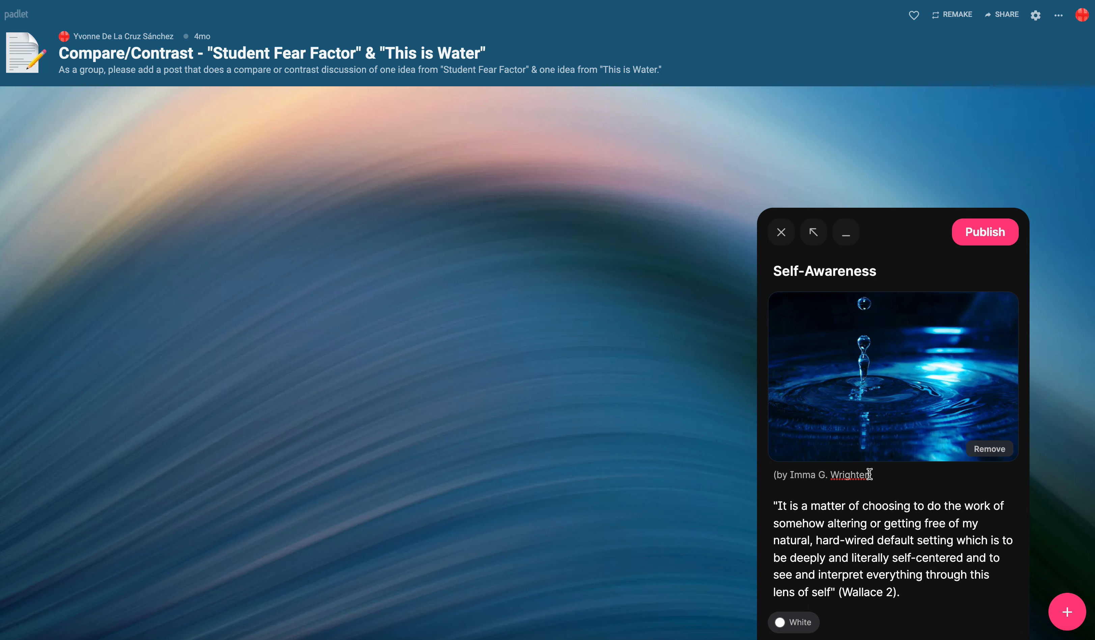
- Replace the author's name in the caption byline with "Your Name" and publish the post
{"action": "left_click_drag", "start_coordinate": [867, 474], "coordinate": [791, 472]}
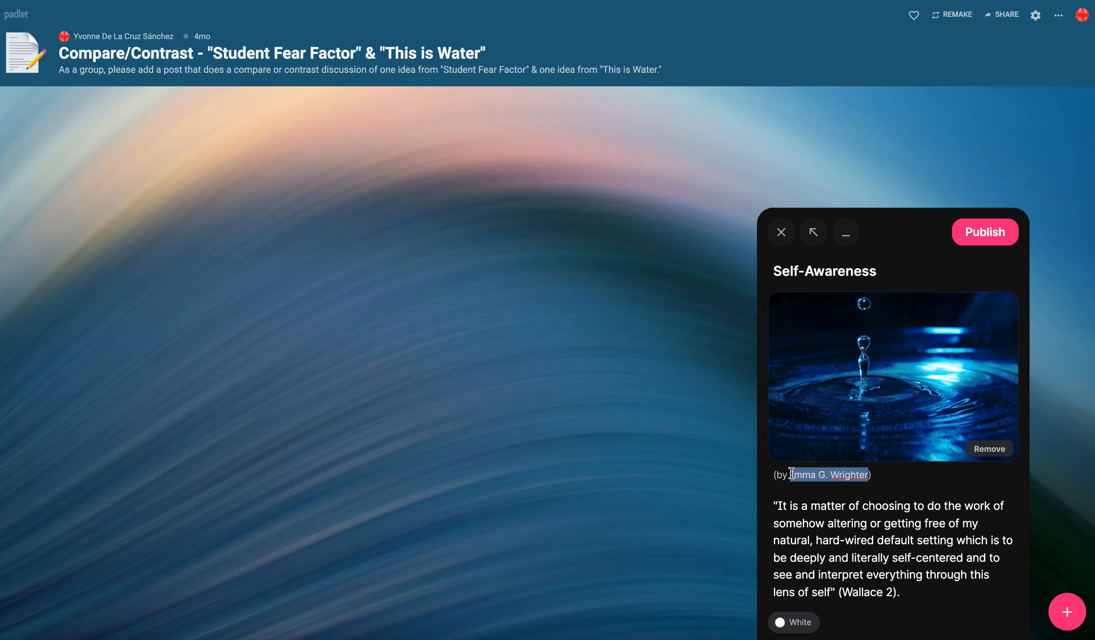
{"action": "type", "text": "Your Name"}
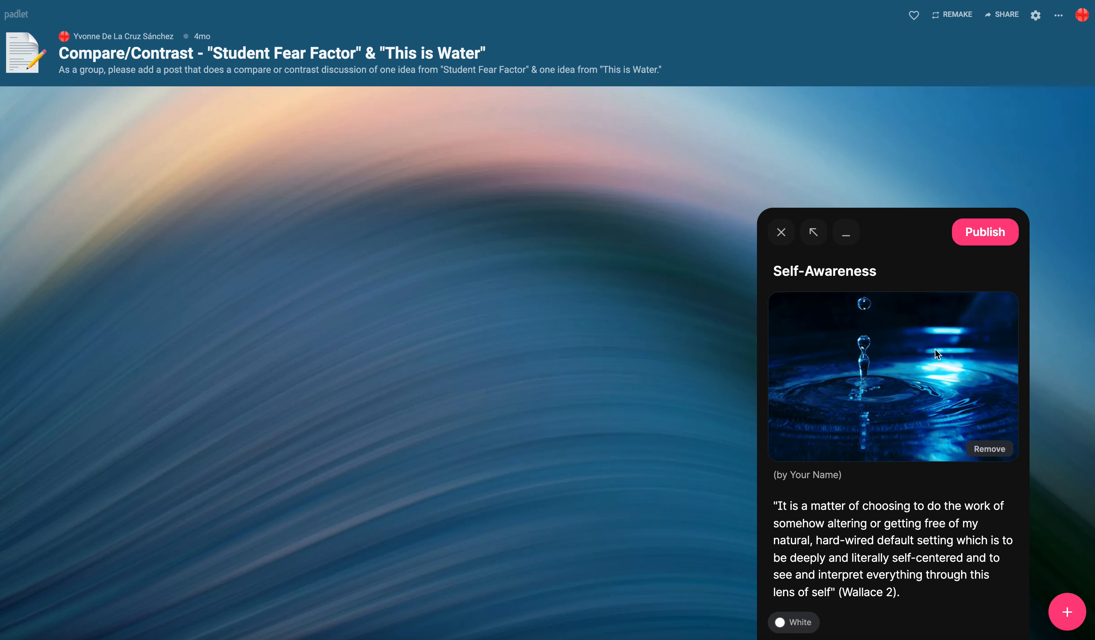
{"action": "left_click", "coordinate": [976, 240]}
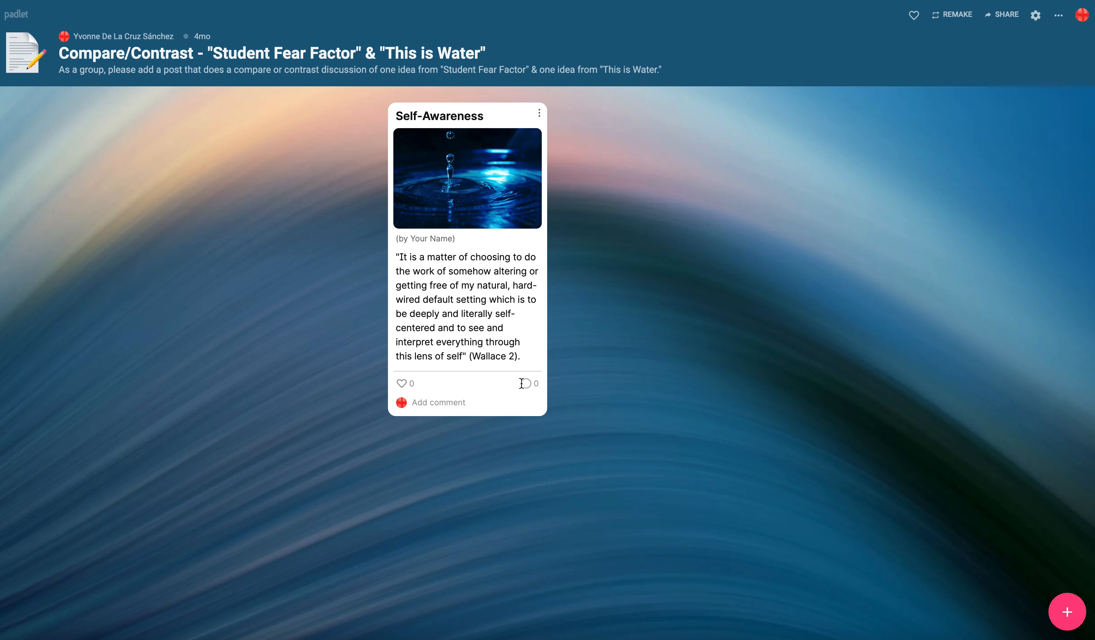
- Comment "I agree with everything here. It is very insightful." on the post, signed with the commenter's first name
{"action": "left_click", "coordinate": [430, 402]}
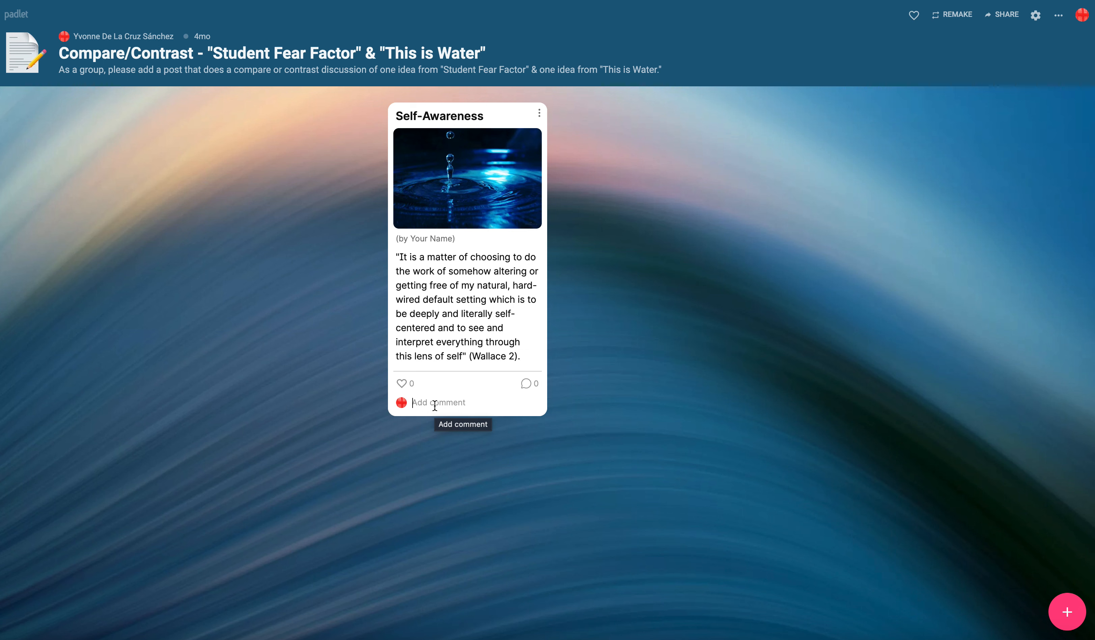
{"action": "type", "text": "I a"}
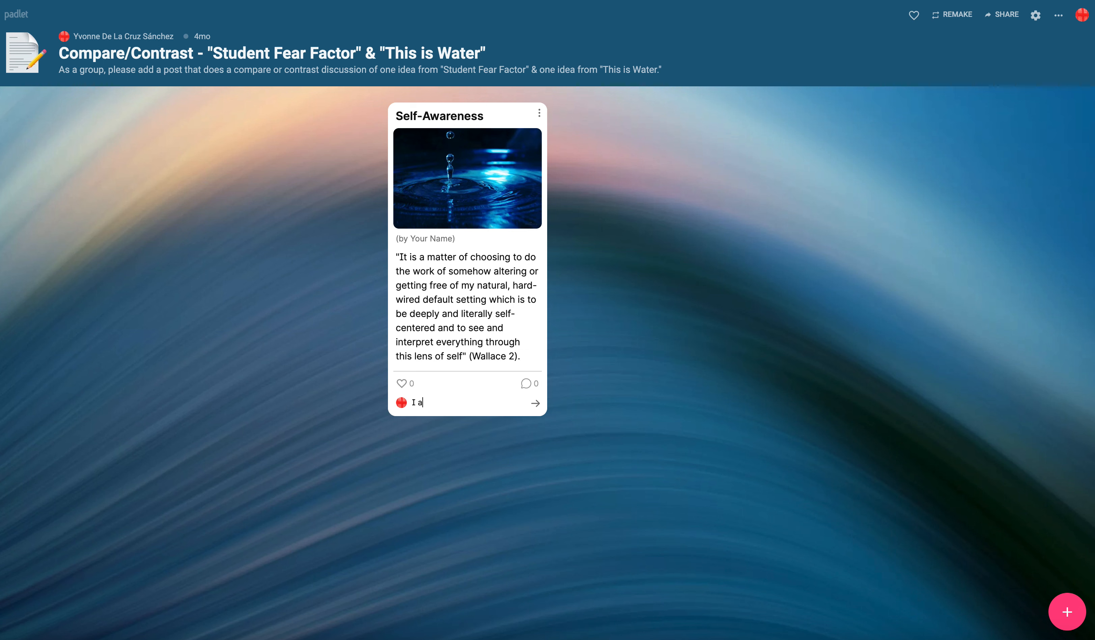
{"action": "type", "text": "gree with everything here . It "}
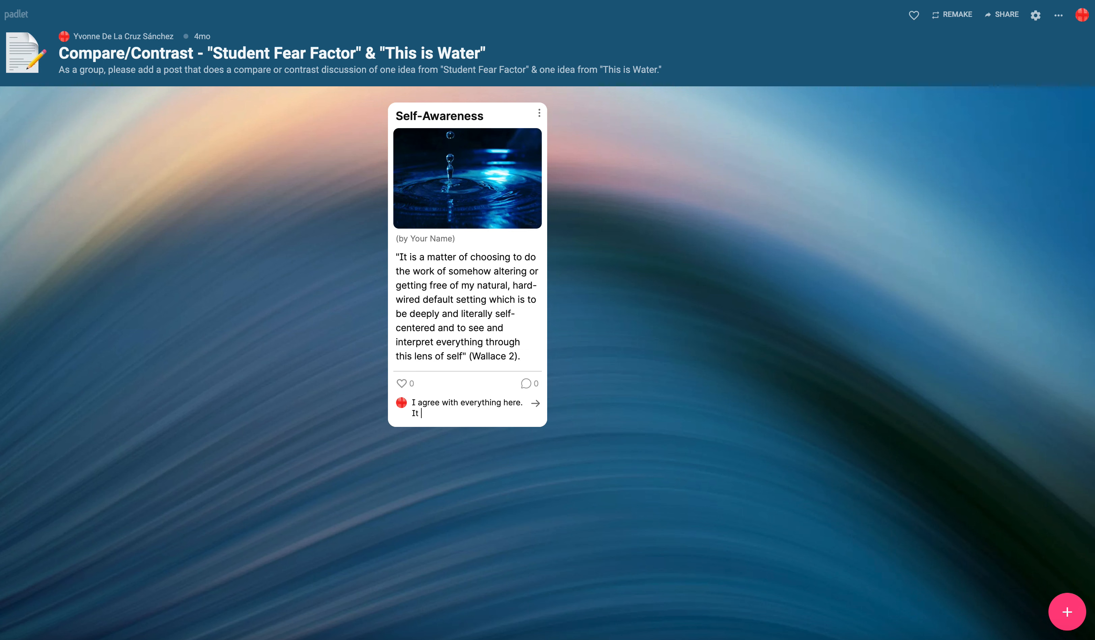
{"action": "type", "text": "is very insightful."}
{"action": "type", "text": "-Yvonne"}
{"action": "key", "text": "Return"}
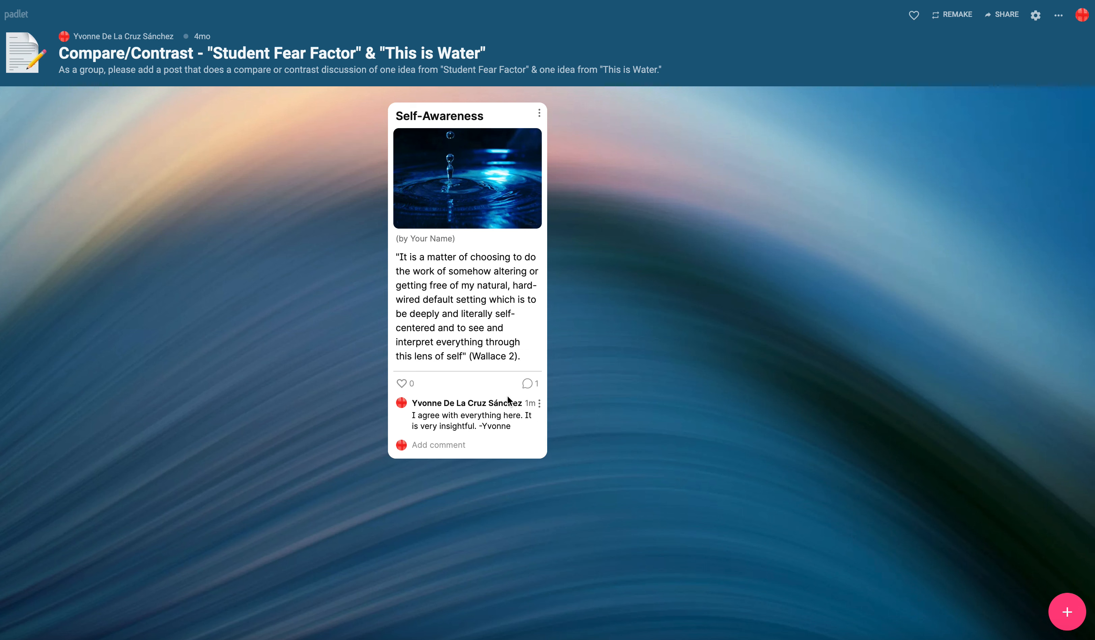